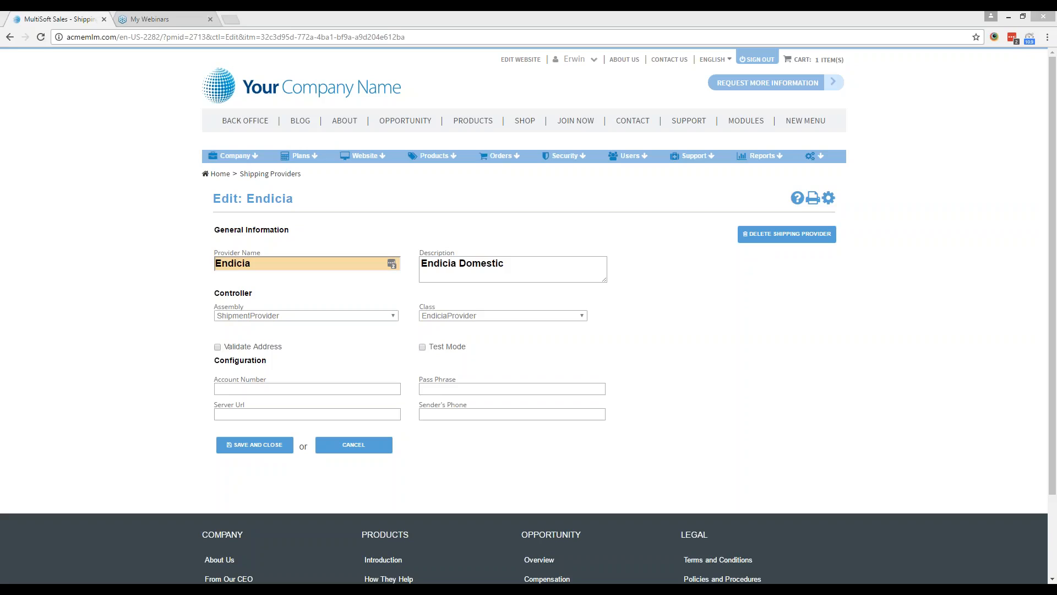
Open the Endicia provider for editing from the real-time integration's list of shipping providers.
{"action": "left_click", "coordinate": [235, 156]}
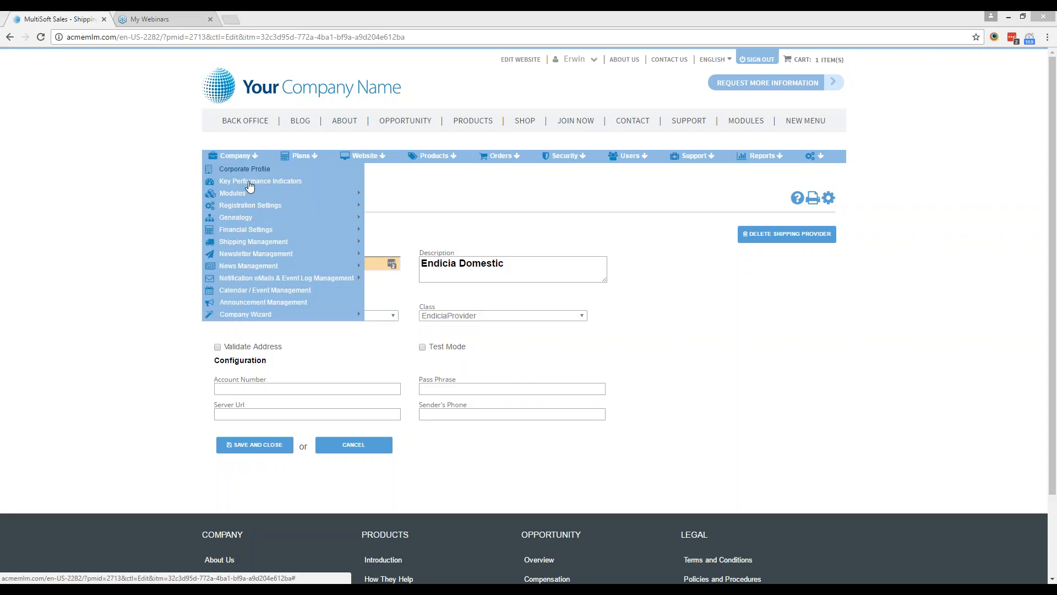
{"action": "mouse_move", "coordinate": [271, 252]}
{"action": "mouse_move", "coordinate": [418, 254]}
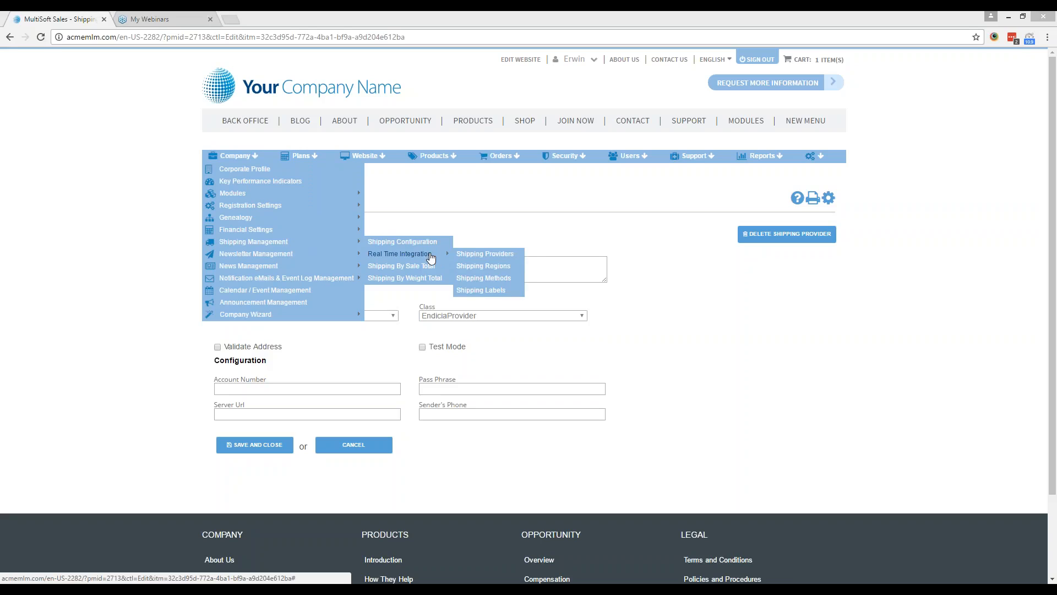
{"action": "left_click", "coordinate": [464, 254]}
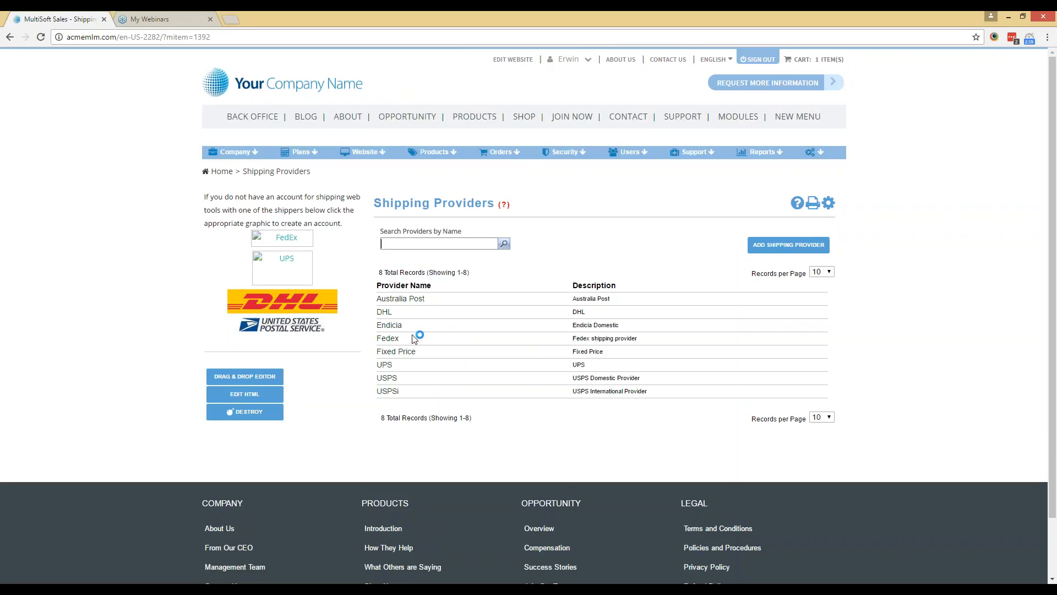
{"action": "left_click", "coordinate": [423, 332]}
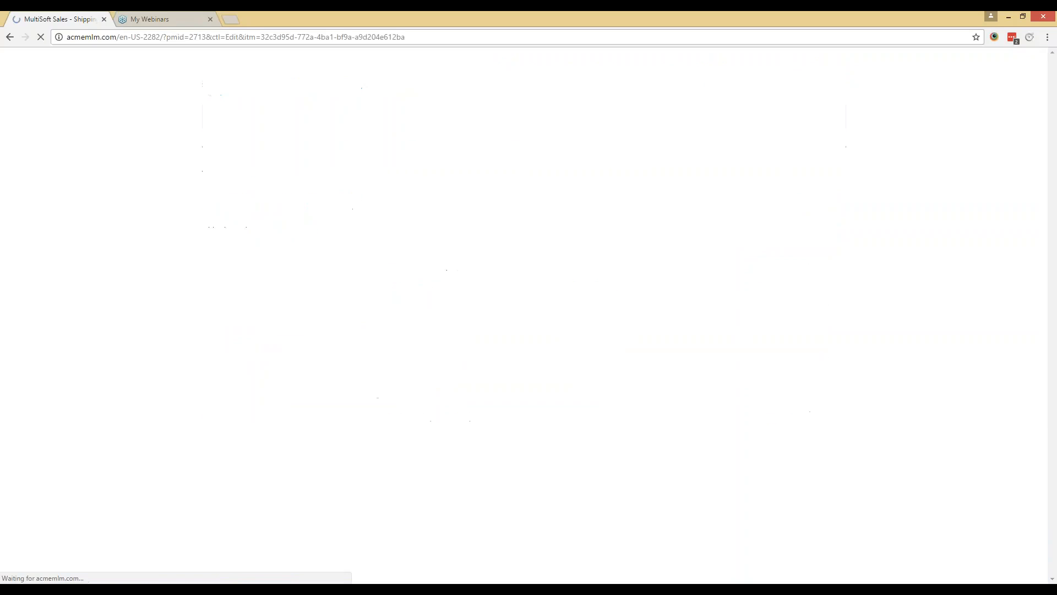
{"action": "left_click", "coordinate": [338, 389]}
{"action": "key", "text": "Tab"}
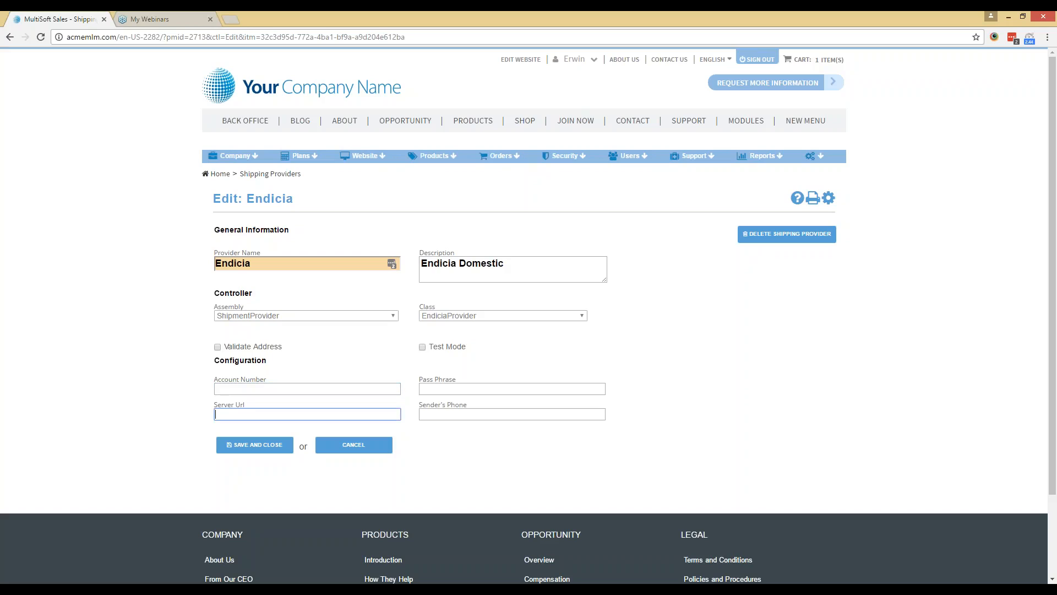
{"action": "left_click", "coordinate": [488, 391]}
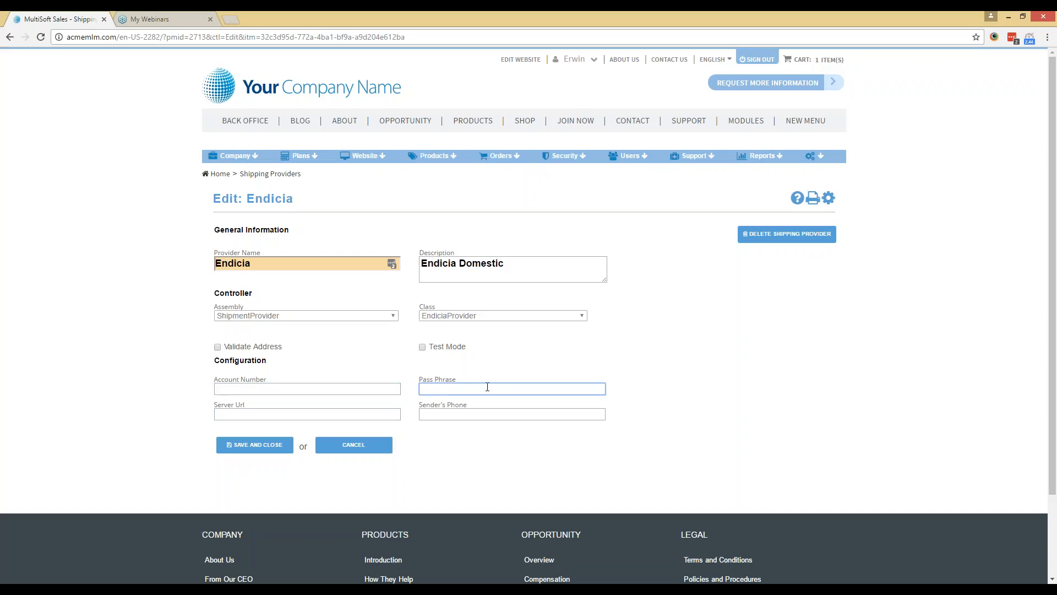
{"action": "left_click", "coordinate": [386, 385]}
{"action": "left_click", "coordinate": [446, 385]}
{"action": "left_click", "coordinate": [359, 413]}
{"action": "left_click", "coordinate": [334, 389]}
{"action": "type", "text": "test"}
{"action": "key", "text": "Tab"}
{"action": "type", "text": "test"}
{"action": "left_click", "coordinate": [346, 415]}
{"action": "type", "text": "test"}
{"action": "left_click", "coordinate": [270, 446]}
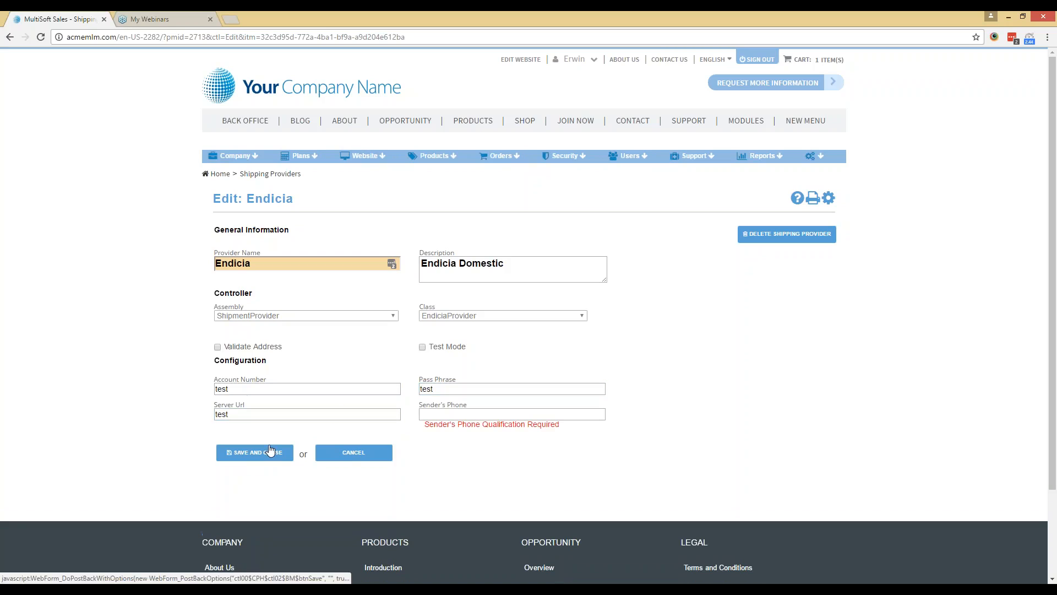
Fill in the sender's phone number for Endicia and save the shipping provider.
{"action": "left_click", "coordinate": [429, 414]}
{"action": "type", "text": "12345612"}
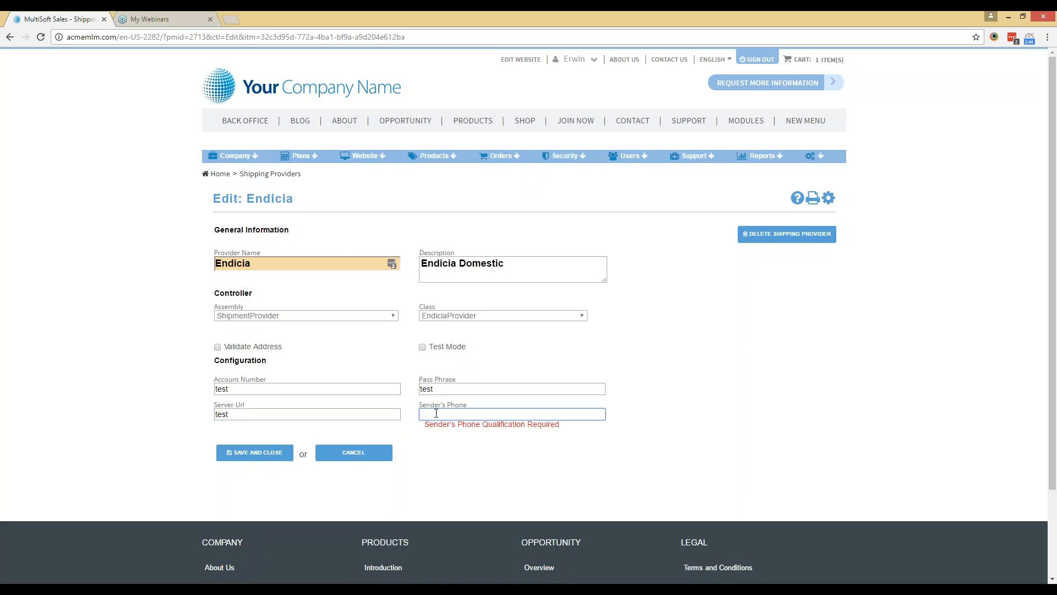
{"action": "type", "text": "3"}
{"action": "left_click", "coordinate": [272, 451]}
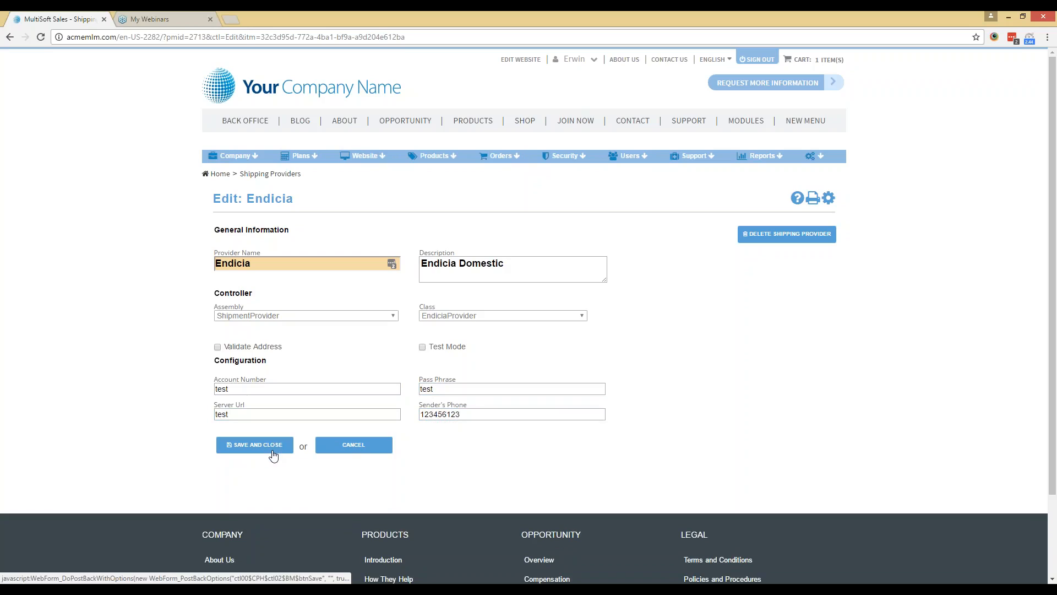
{"action": "left_click", "coordinate": [273, 453]}
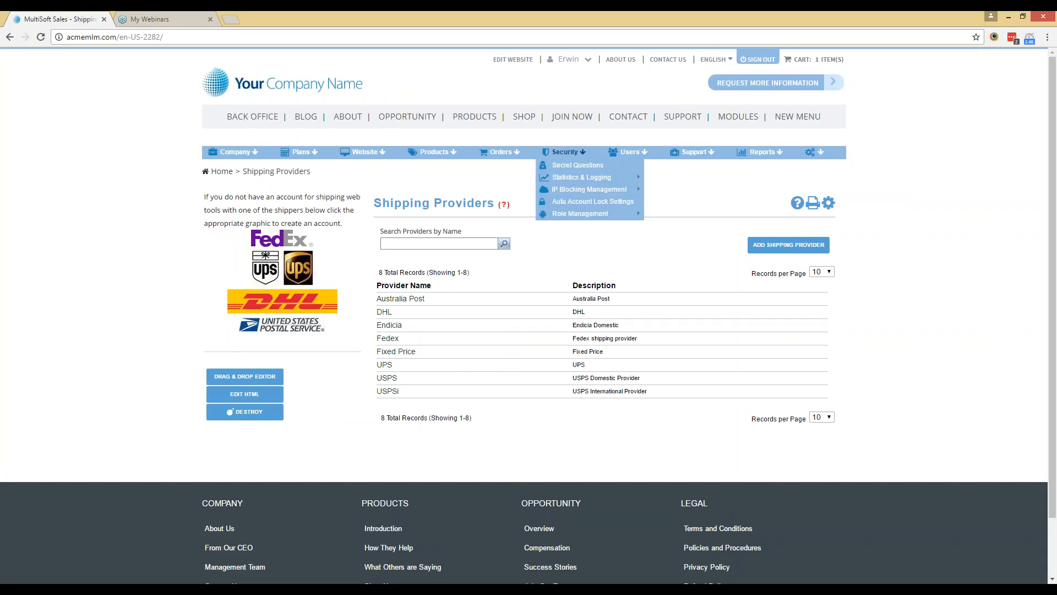
Open the Cosmetics Eye Shadow SKU from the full SKU list and review its inventory and packaging settings.
{"action": "mouse_move", "coordinate": [451, 159]}
{"action": "left_click", "coordinate": [518, 202]}
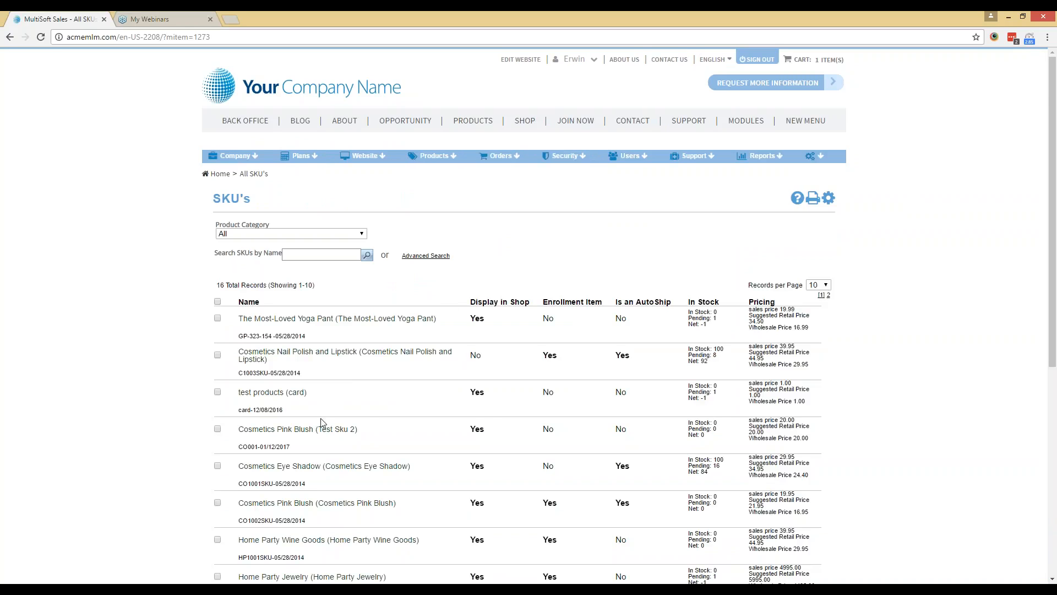
{"action": "mouse_move", "coordinate": [343, 430]}
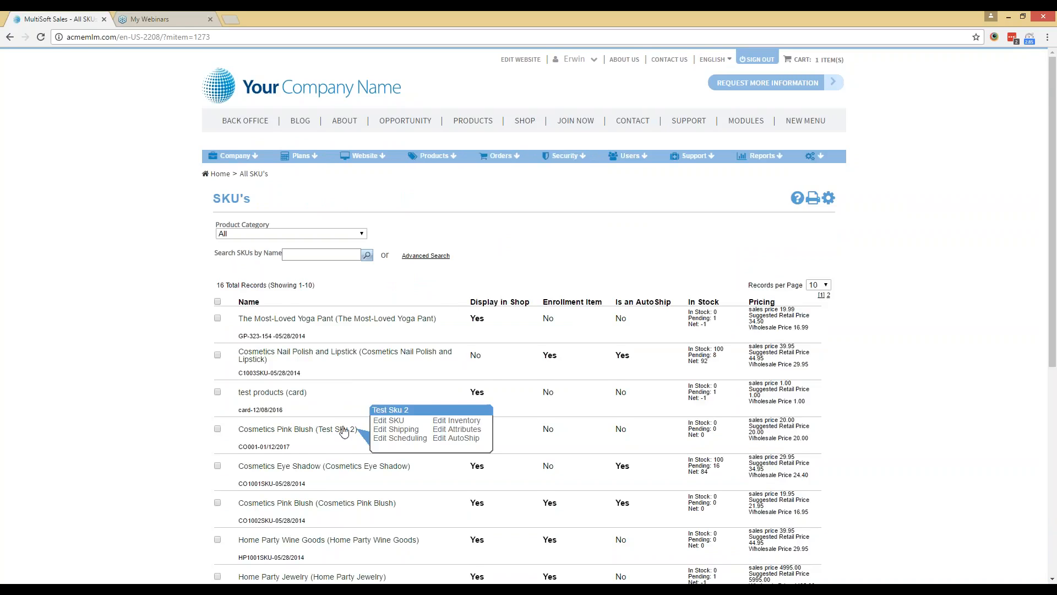
{"action": "scroll", "coordinate": [344, 432], "scroll_direction": "down", "scroll_amount": 1}
{"action": "mouse_move", "coordinate": [358, 412]}
{"action": "left_click", "coordinate": [442, 403]}
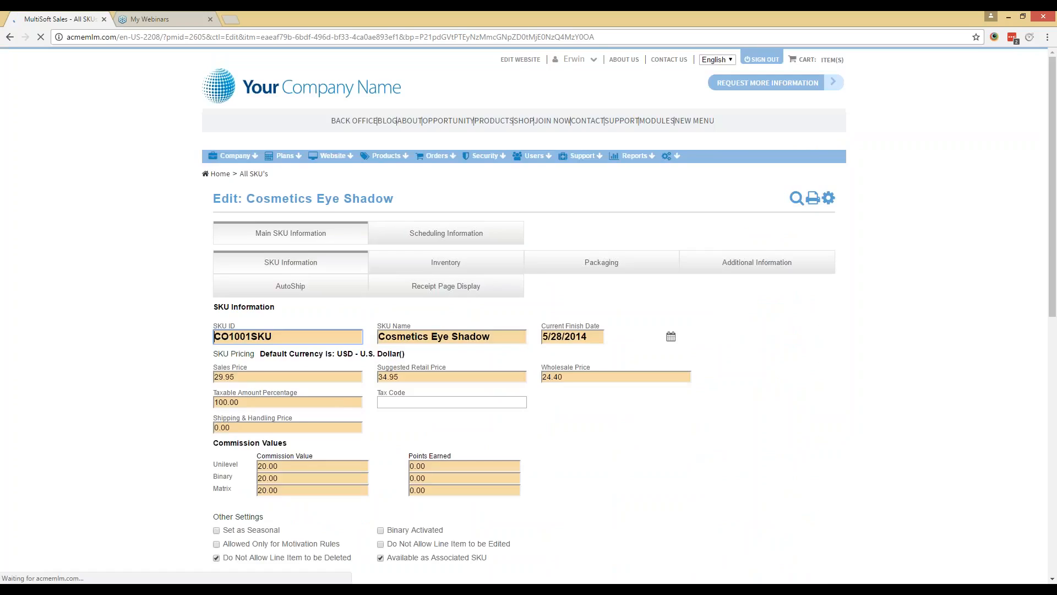
{"action": "left_click", "coordinate": [444, 263]}
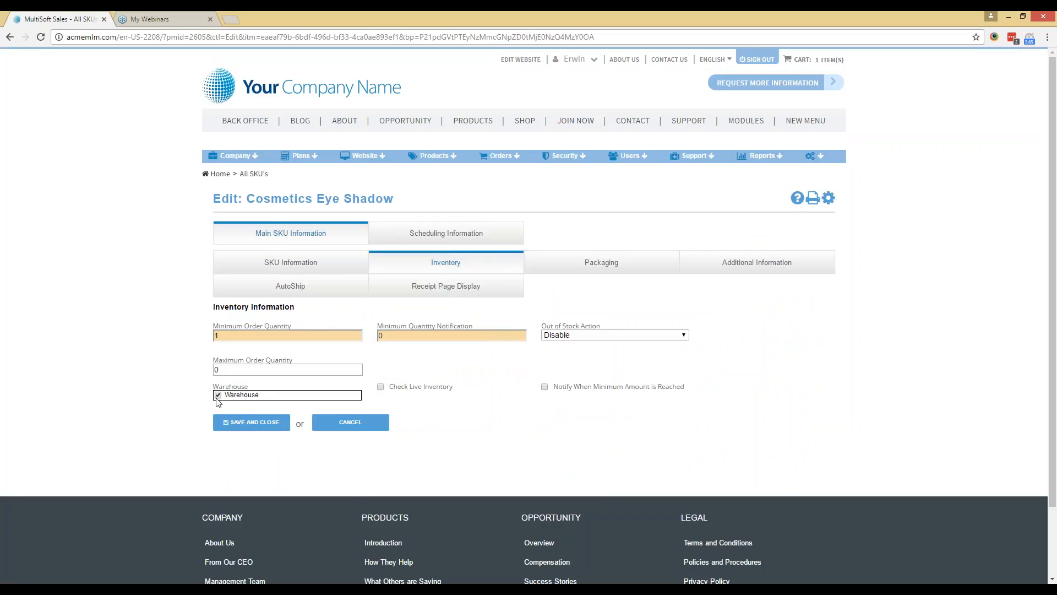
{"action": "left_click", "coordinate": [537, 263]}
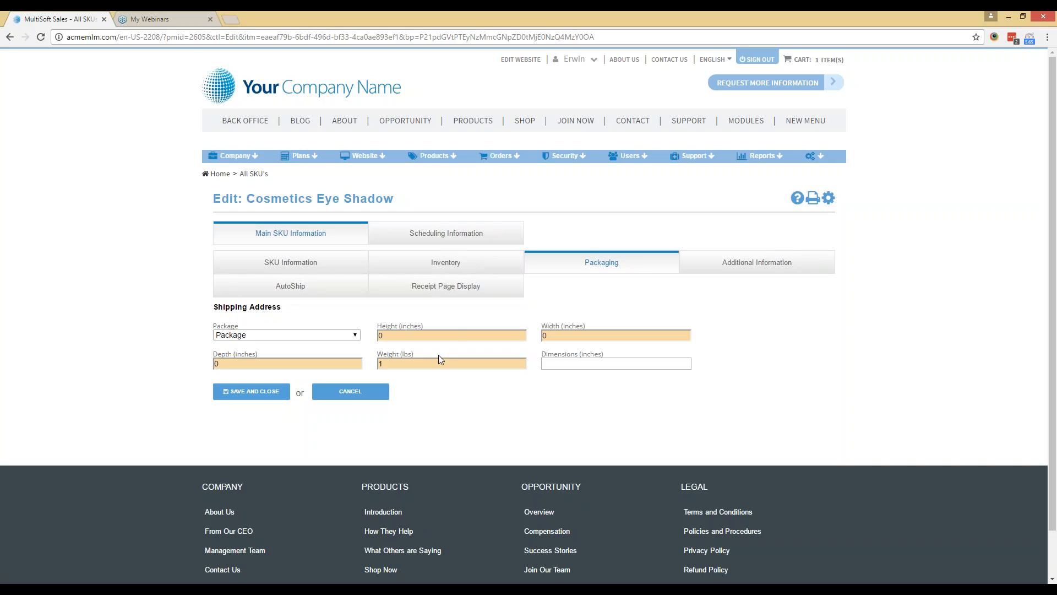
Start a new received-inventory SKU receipt with category All, and choose Cosmetics Eye Shadow as both product and SKU.
{"action": "mouse_move", "coordinate": [427, 160]}
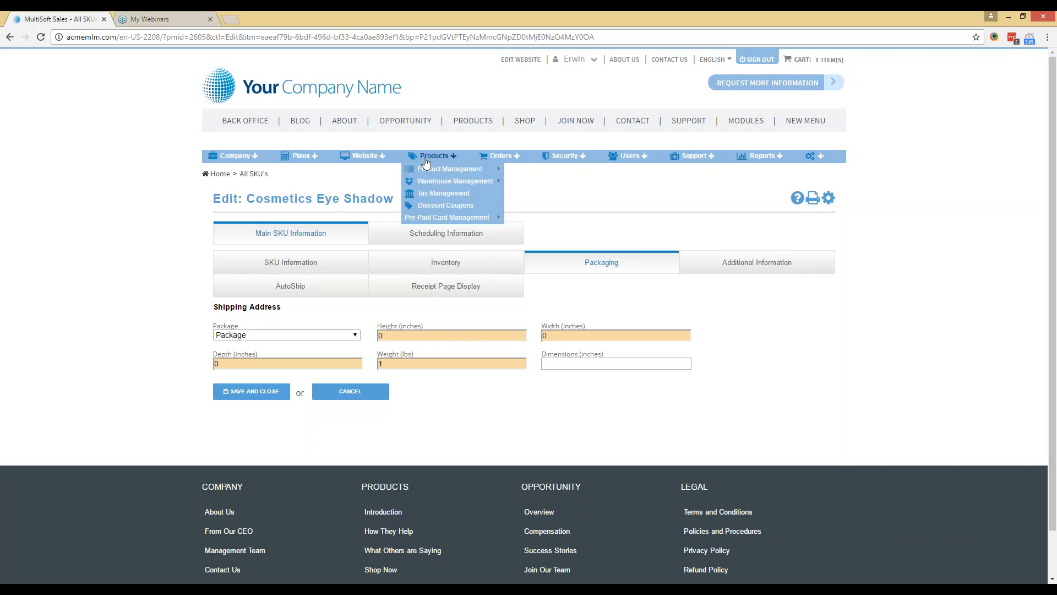
{"action": "mouse_move", "coordinate": [443, 183]}
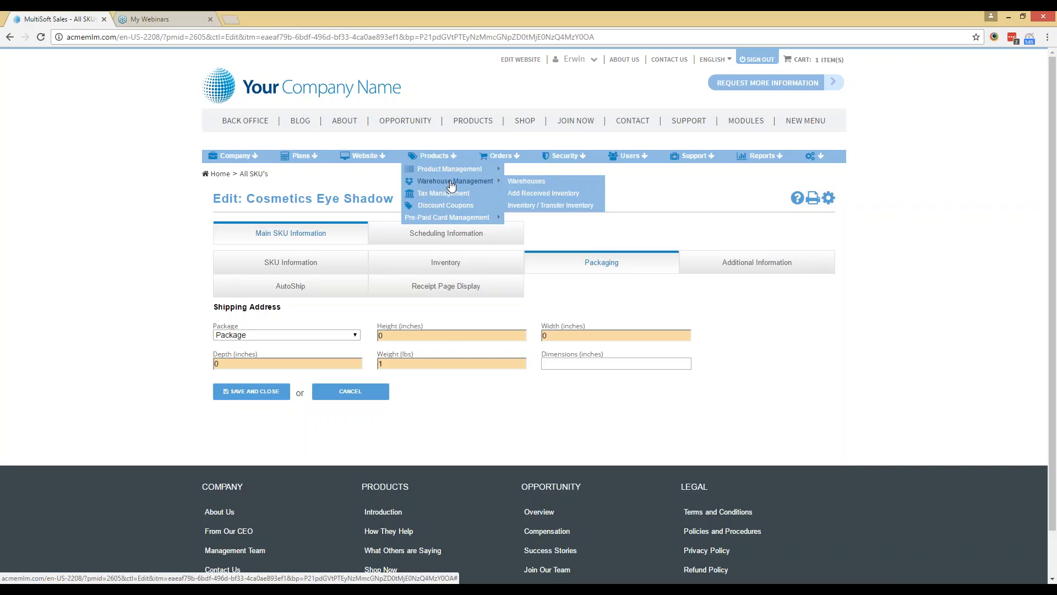
{"action": "left_click", "coordinate": [534, 197]}
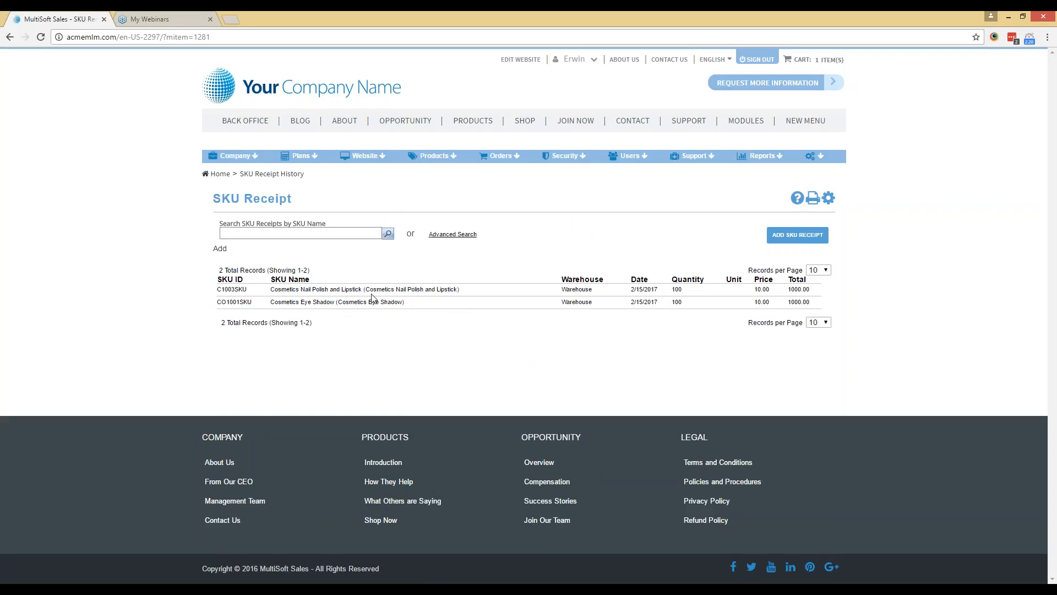
{"action": "left_click", "coordinate": [778, 245]}
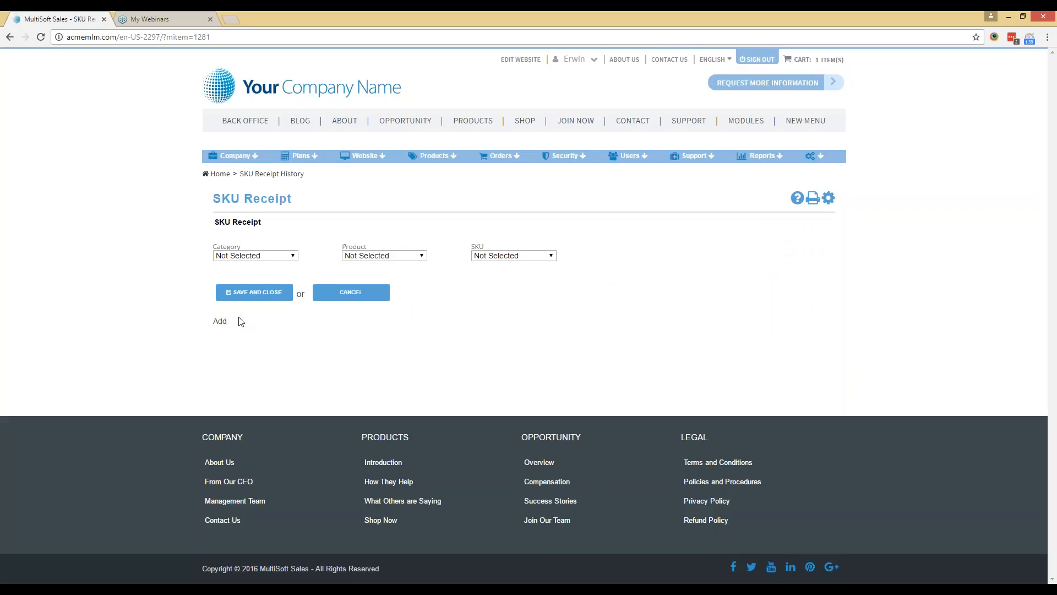
{"action": "left_click", "coordinate": [254, 256]}
{"action": "left_click", "coordinate": [253, 273]}
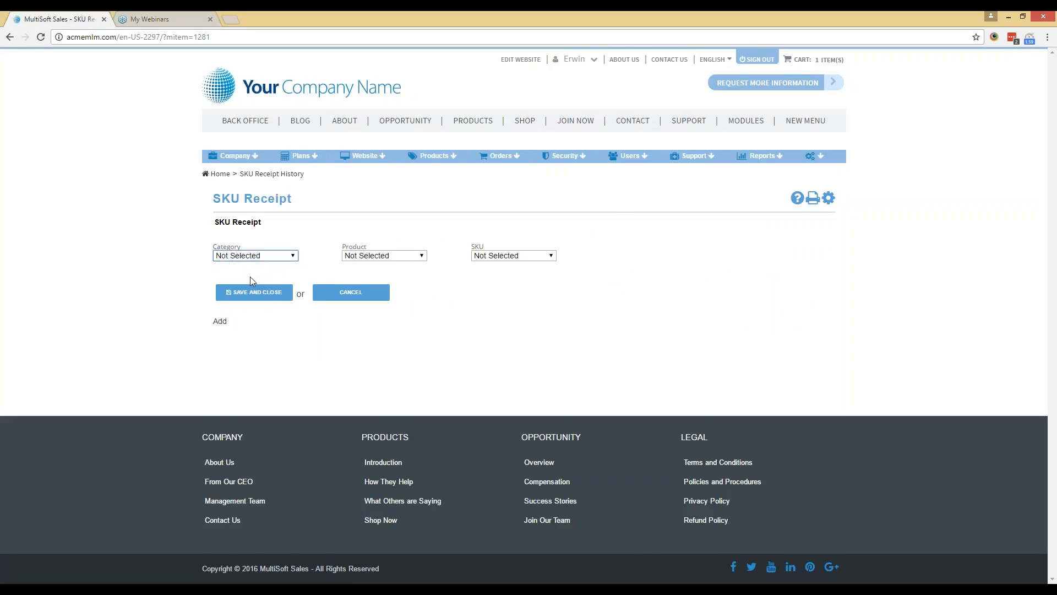
{"action": "left_click", "coordinate": [410, 256]}
{"action": "left_click", "coordinate": [397, 274]}
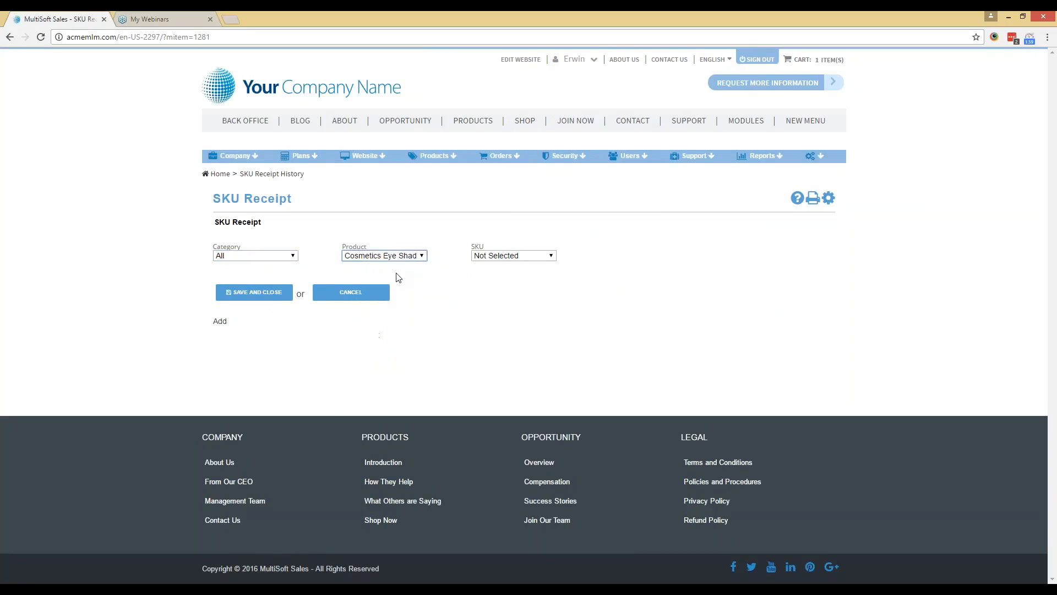
{"action": "left_click", "coordinate": [538, 258]}
{"action": "left_click", "coordinate": [529, 274]}
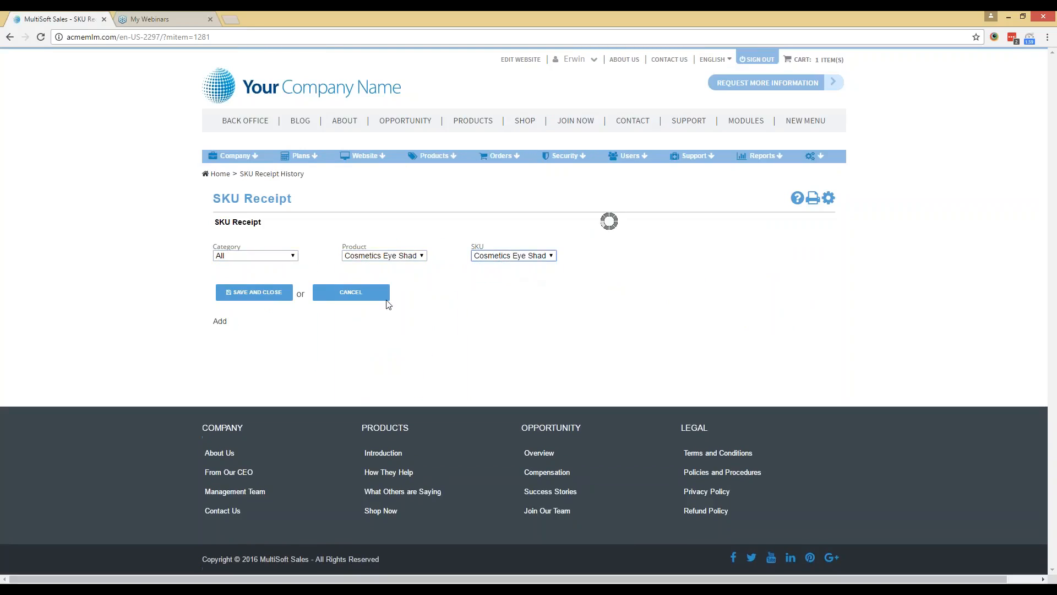
Set the receipt's warehouse quantity to 100 and COG to 10, and save the SKU receipt.
{"action": "left_click", "coordinate": [354, 287]}
{"action": "type", "text": "100"}
{"action": "left_click", "coordinate": [488, 287]}
{"action": "type", "text": "10"}
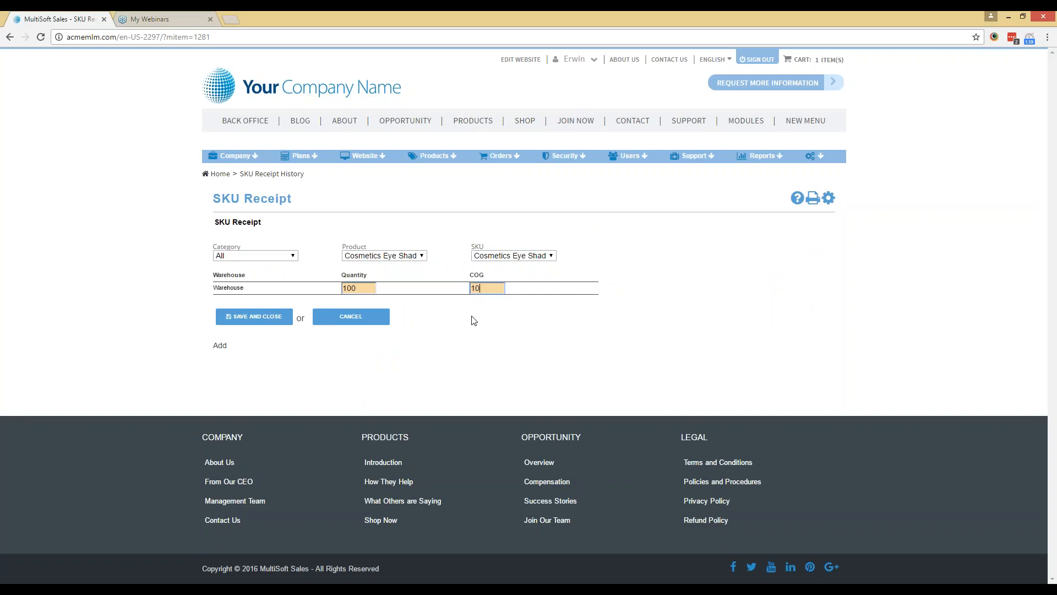
{"action": "left_click", "coordinate": [262, 326]}
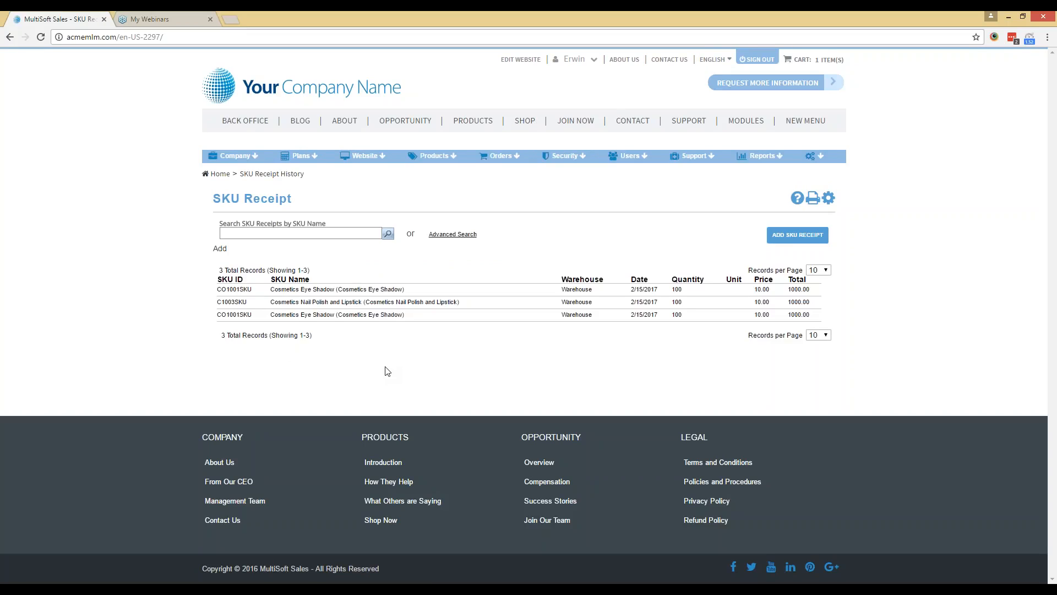
Open the Shipping Labels page and select the order dated 2/3/2017 7:48:39 AM with its items expanded.
{"action": "mouse_move", "coordinate": [248, 157]}
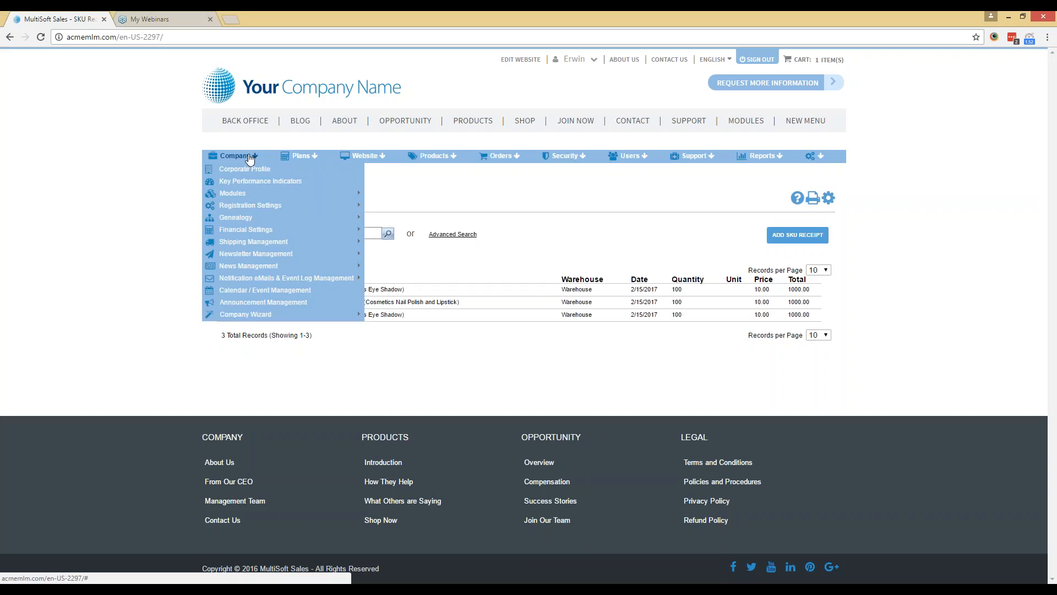
{"action": "mouse_move", "coordinate": [302, 243]}
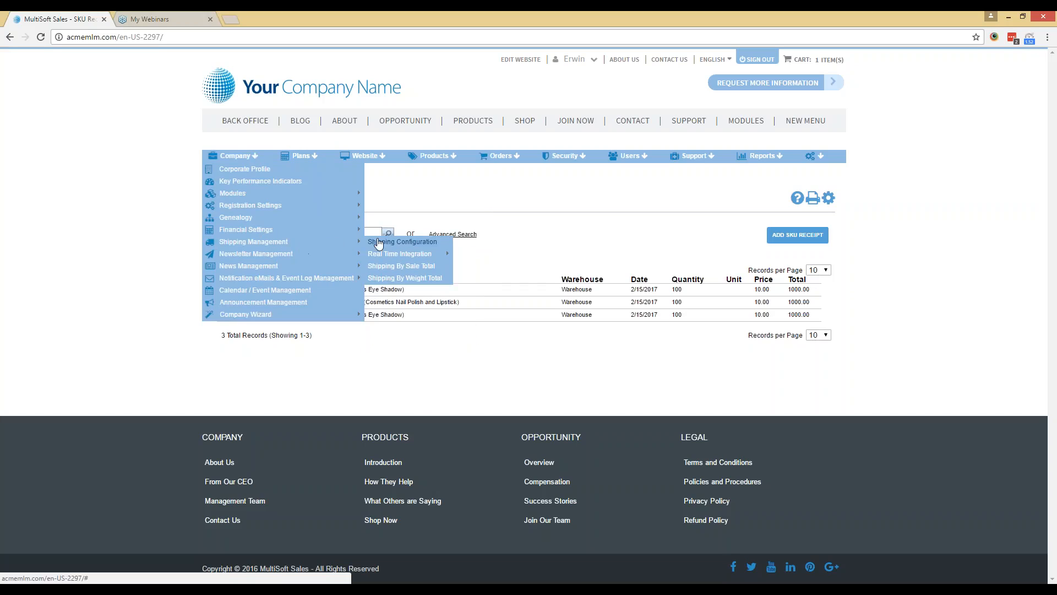
{"action": "mouse_move", "coordinate": [413, 255]}
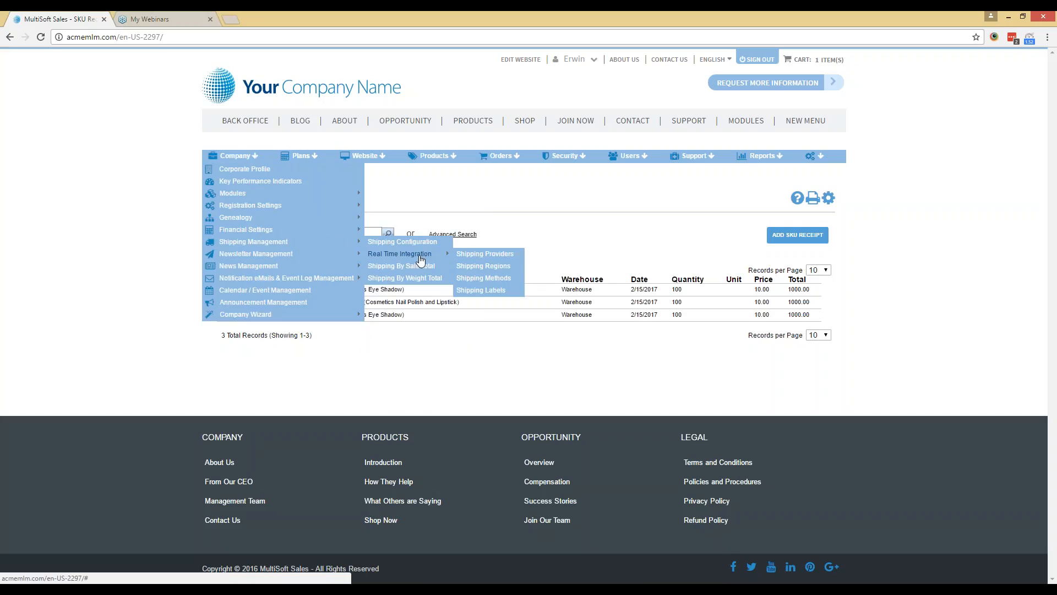
{"action": "left_click", "coordinate": [493, 291]}
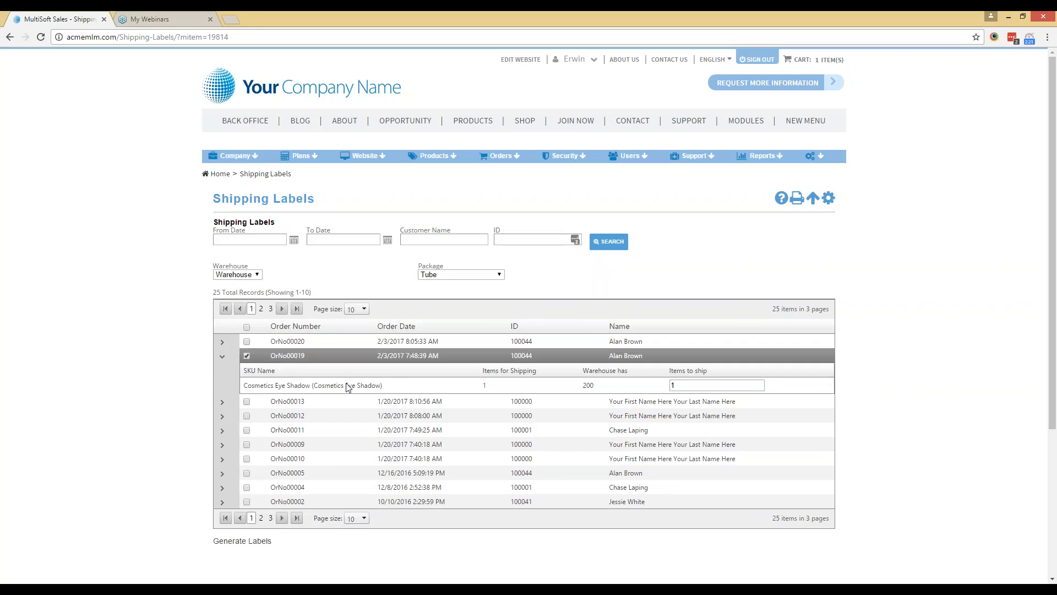
Generate the shipping label for the selected order with 1 Cosmetics Eye Shadow item to ship.
{"action": "scroll", "coordinate": [347, 391], "scroll_direction": "down", "scroll_amount": 3}
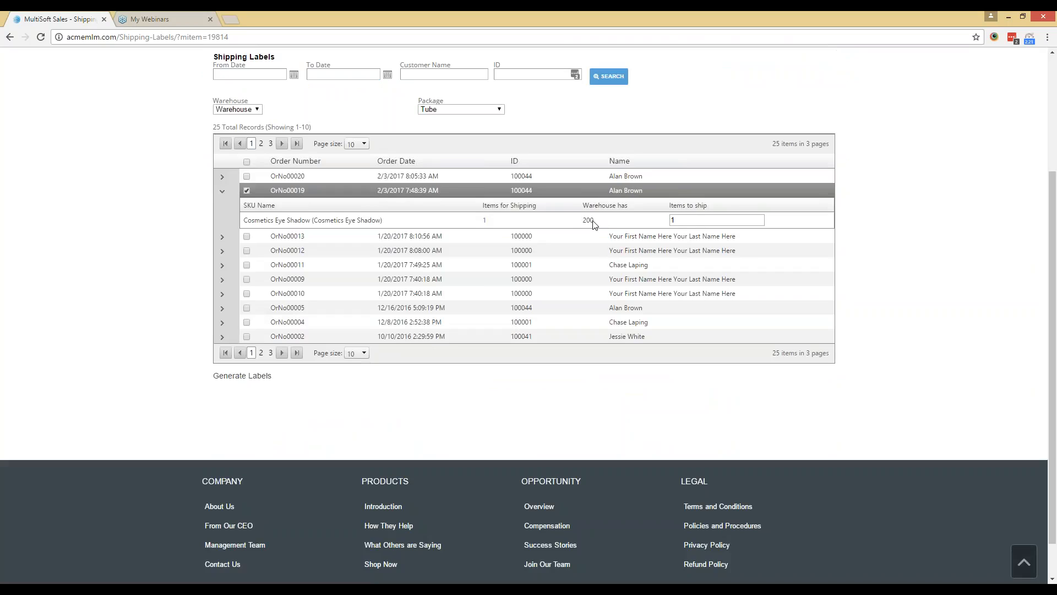
{"action": "left_click", "coordinate": [672, 220]}
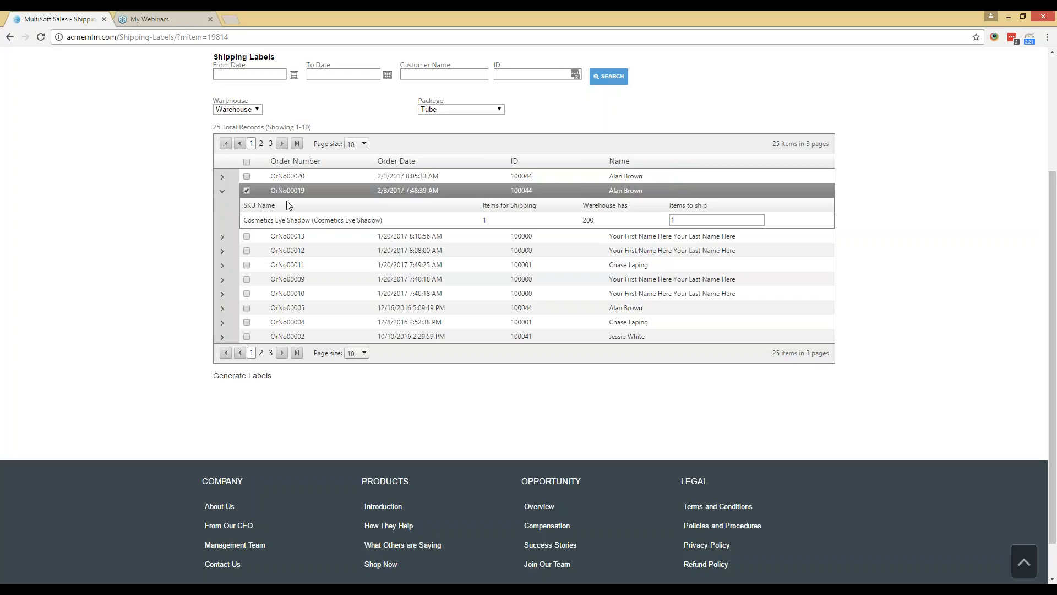
{"action": "left_click", "coordinate": [238, 382]}
Open the order search page.
{"action": "mouse_move", "coordinate": [507, 166]}
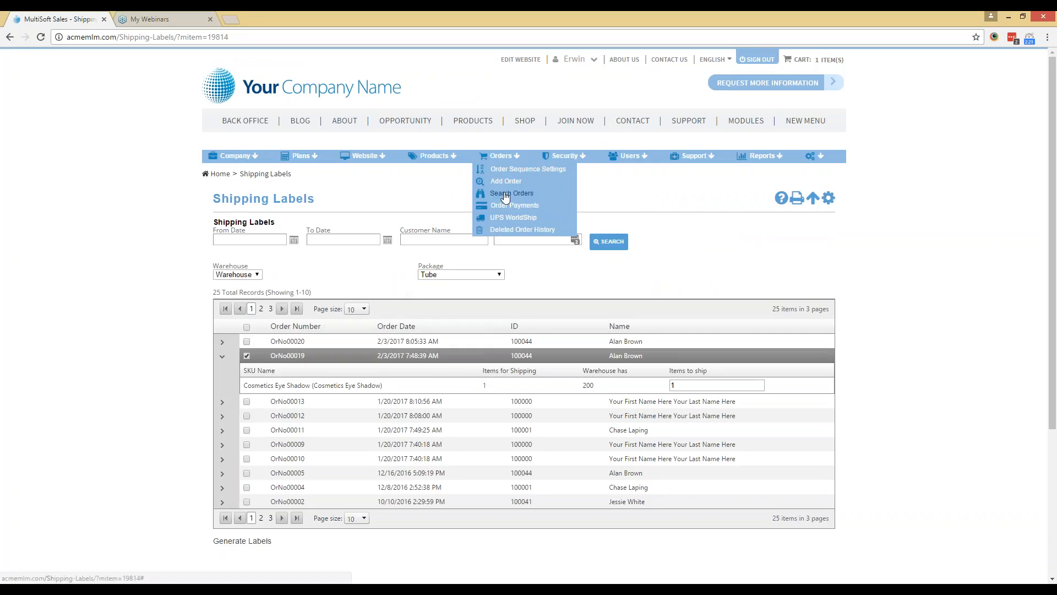
{"action": "left_click", "coordinate": [508, 194]}
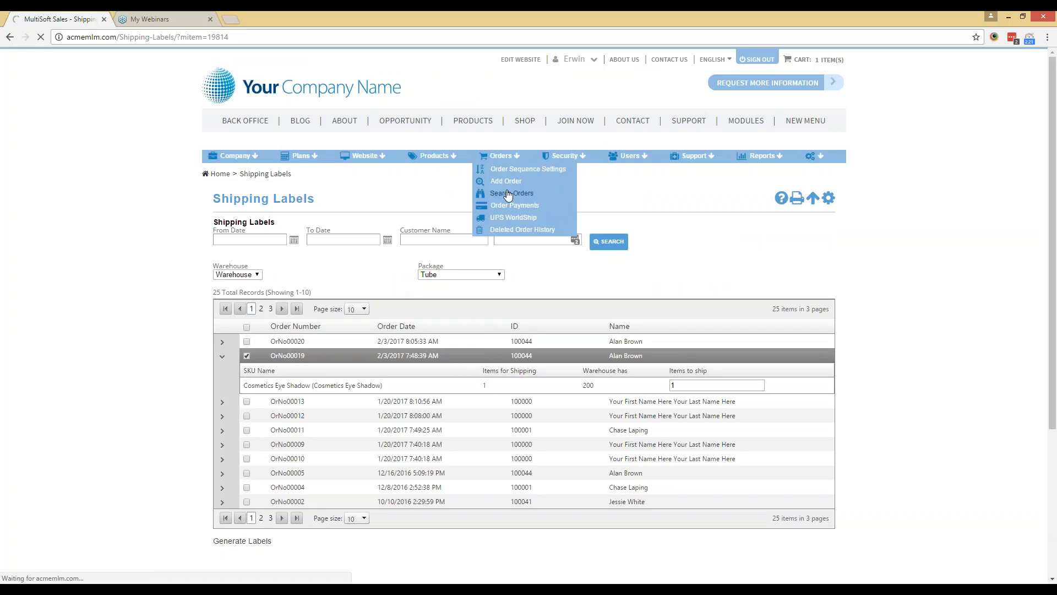